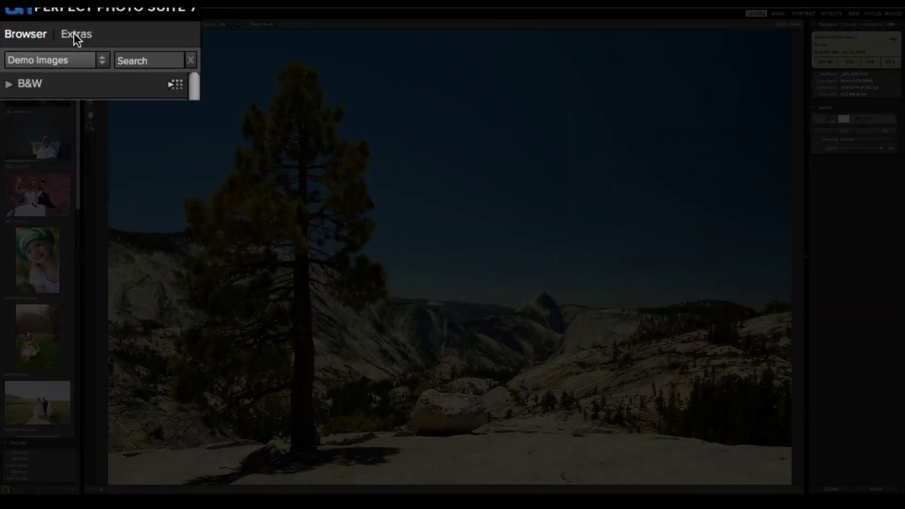
Step: Show the Extras library of built-in backgrounds, skies and textures in the browser panel
click(74, 34)
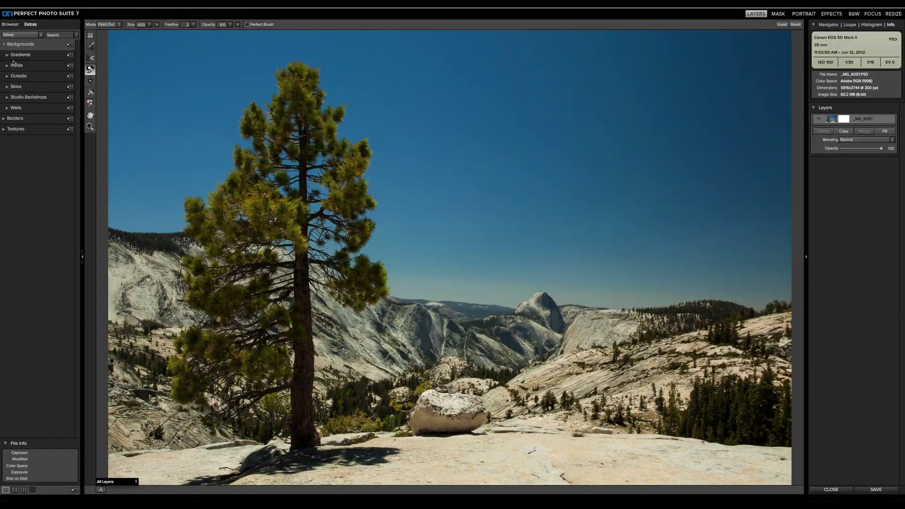
Step: Expand Backgrounds > Skies and display all the sky images, from skies01.jpg on, in a full-window grid
click(7, 87)
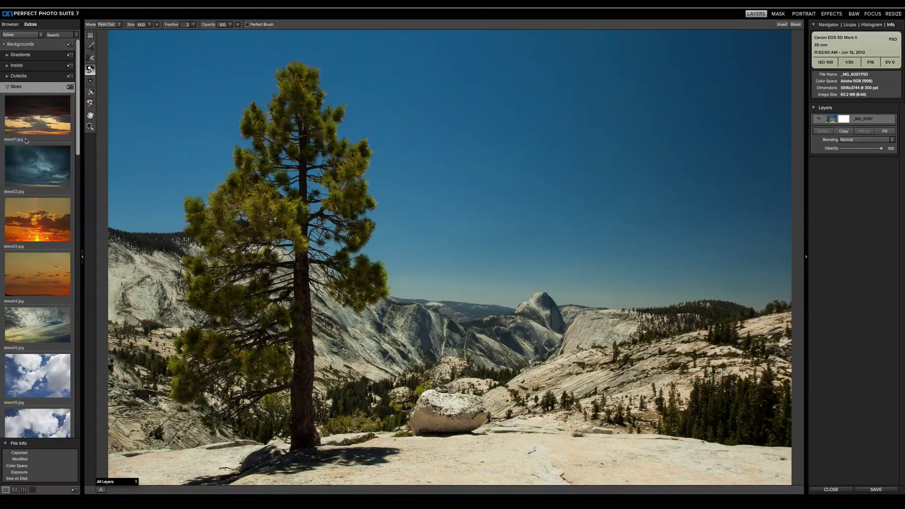
scroll(39, 133, down, 6)
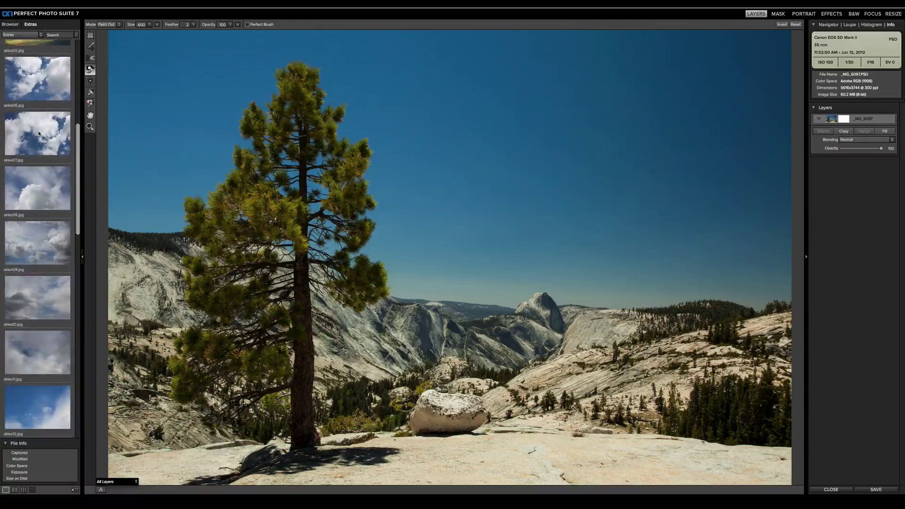
scroll(40, 133, up, 5)
scroll(39, 134, up, 3)
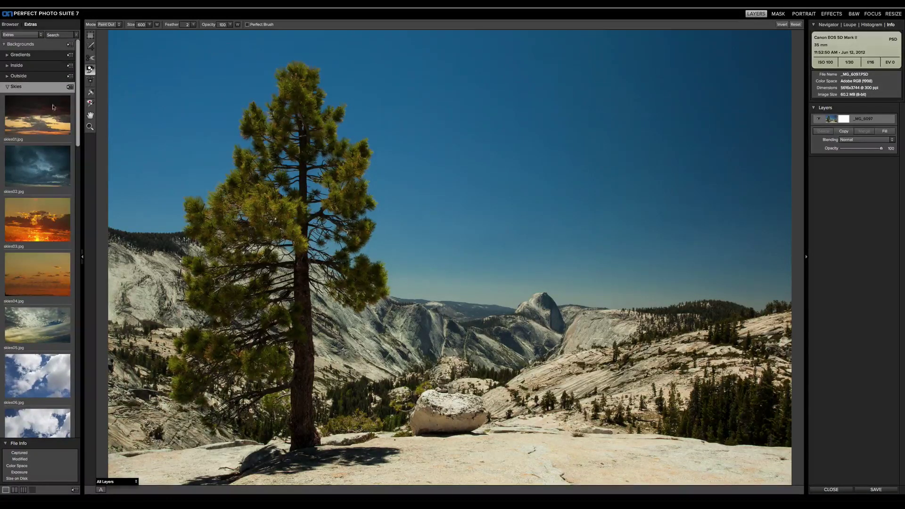
click(70, 88)
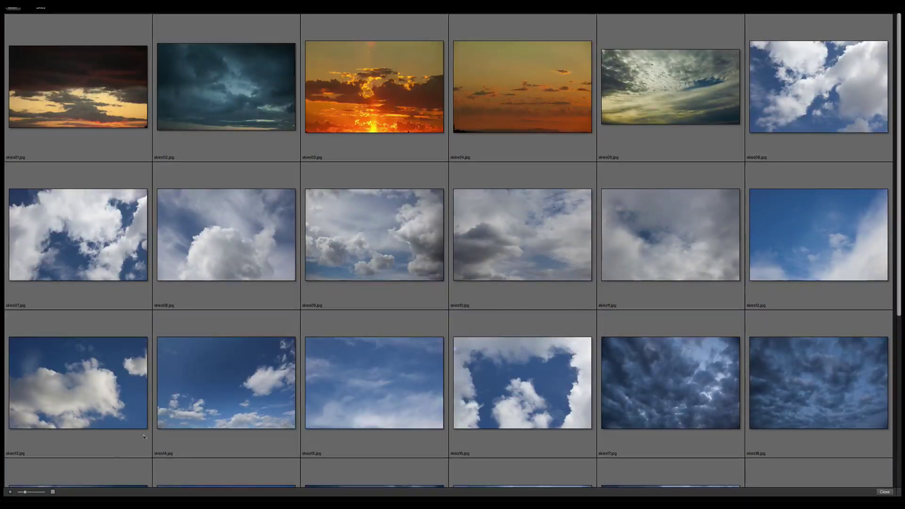
Step: Choose skies14.jpg, the blue sky with white clouds, from the Skies grid
scroll(336, 178, down, 3)
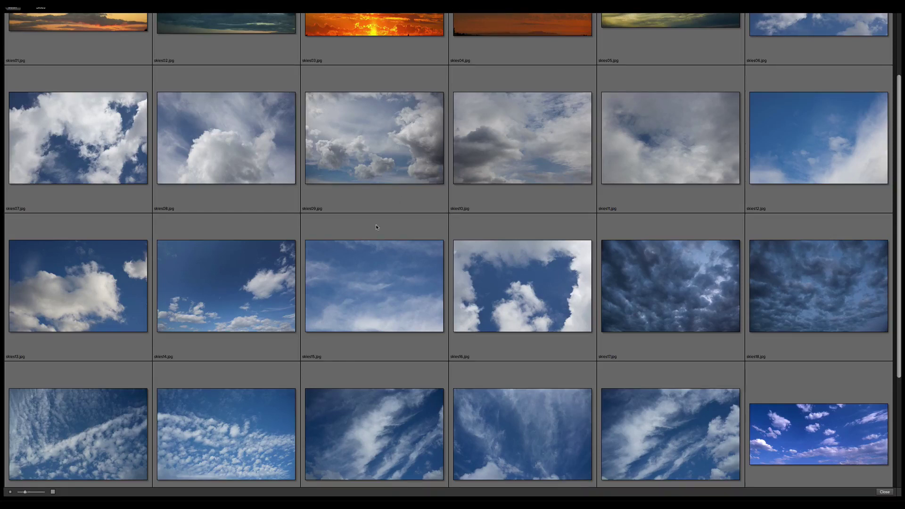
scroll(376, 227, down, 2)
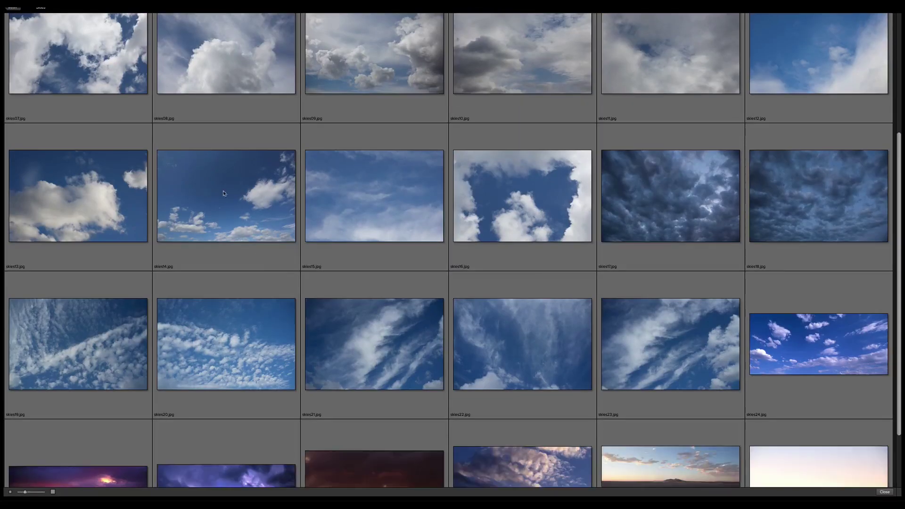
double_click(262, 200)
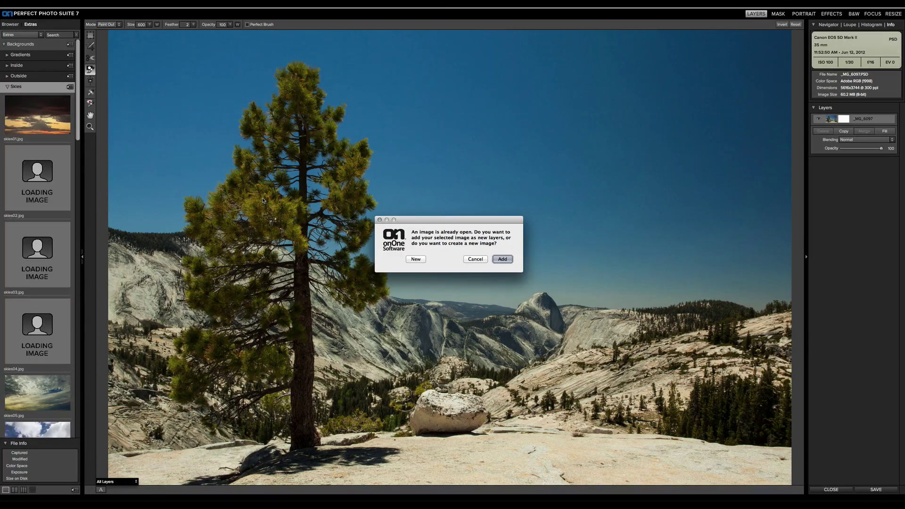
Step: Add skies14 as a new layer, moving it to the top and stretching it to the left edge
click(503, 260)
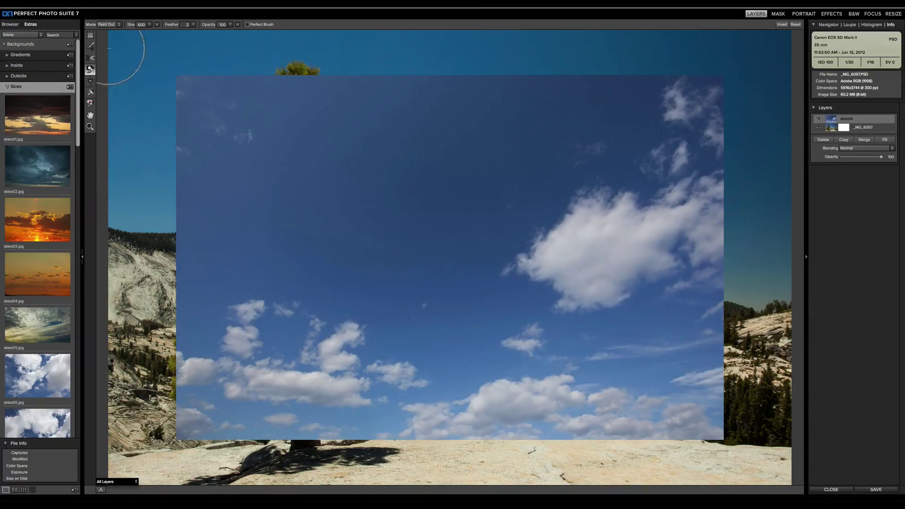
click(90, 35)
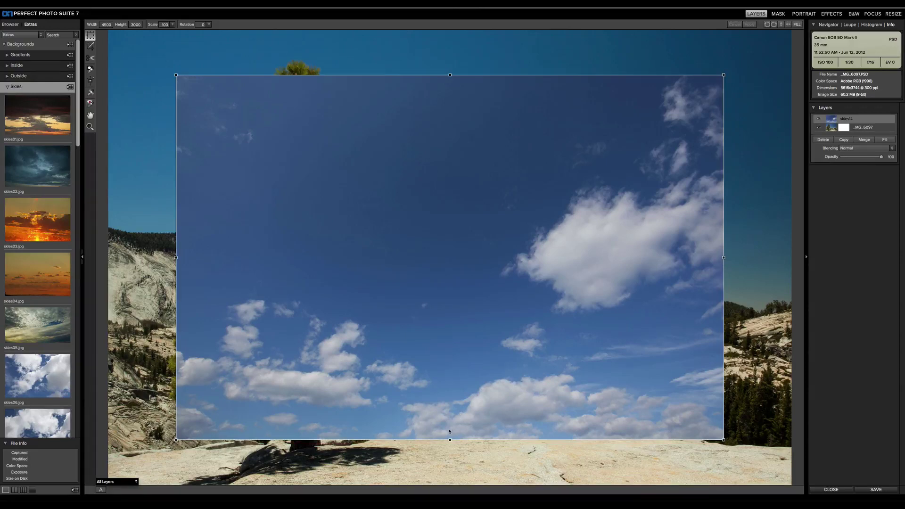
drag(446, 426, 518, 311)
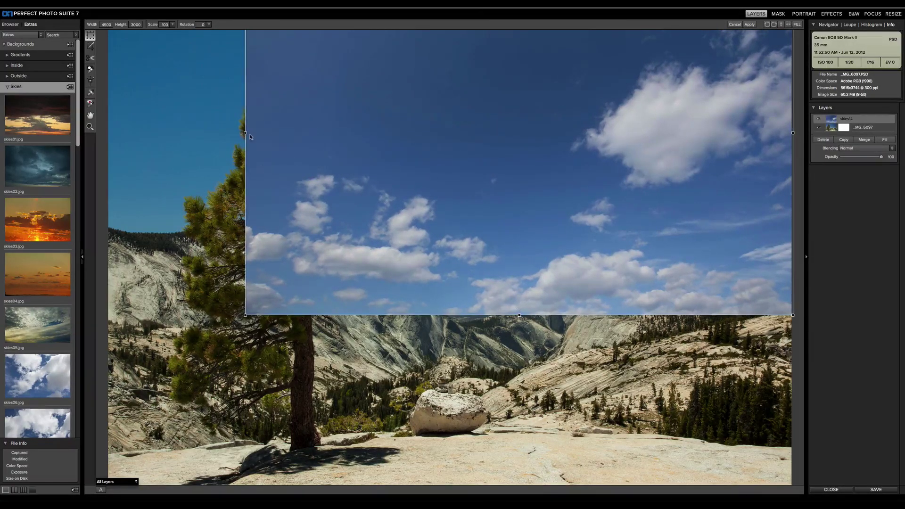
drag(246, 134, 108, 140)
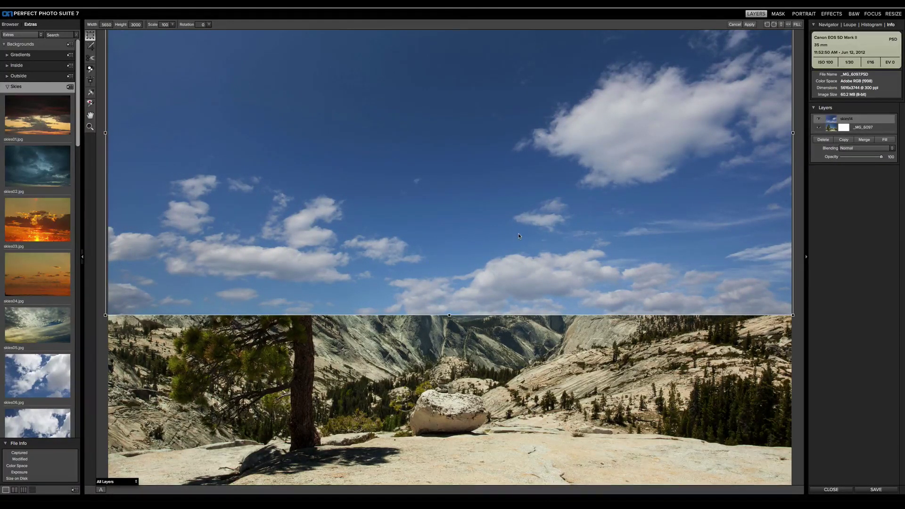
Step: Apply the transform, move skies14 beneath _MG_6097, and select the Masking Brush
key(Return)
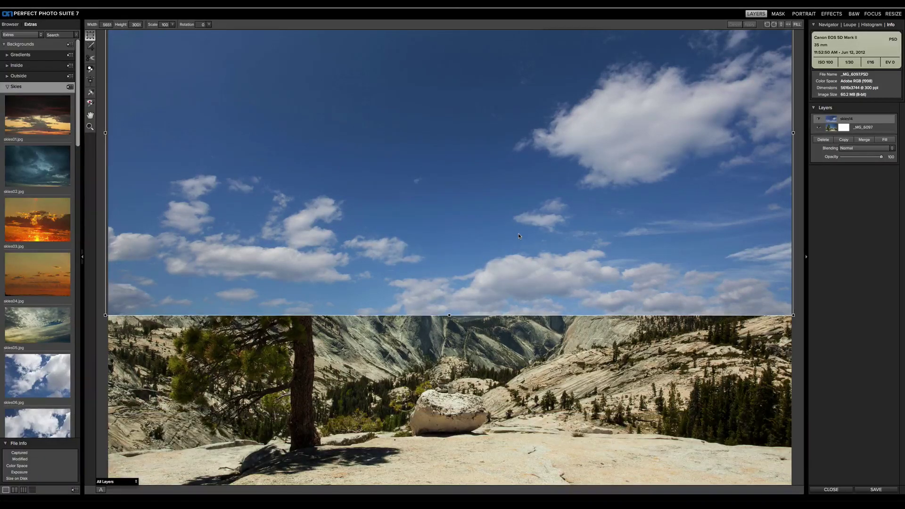
drag(858, 118, 857, 130)
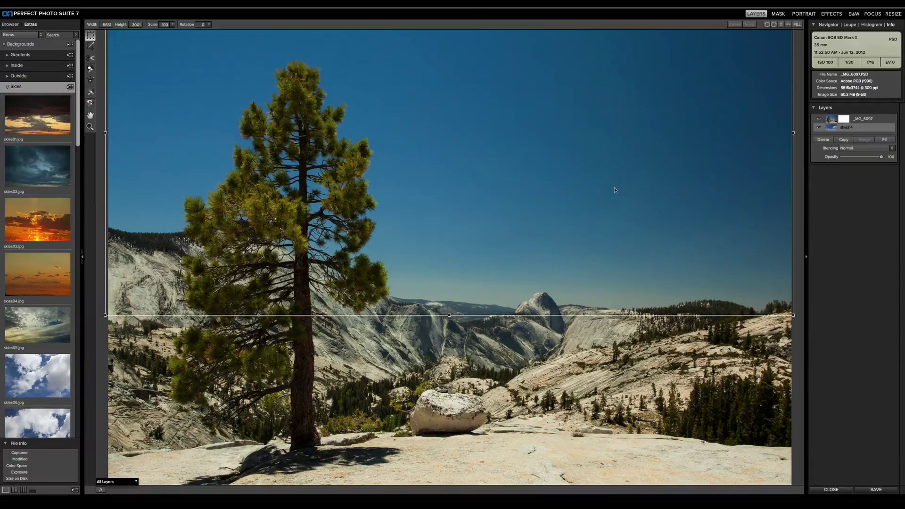
click(90, 70)
Step: Paint out the flat blue sky along the top and right beside the pine to reveal clouds
mouse_move(432, 47)
mouse_down()
mouse_move(772, 58)
mouse_move(424, 95)
mouse_move(773, 125)
mouse_move(521, 156)
mouse_move(468, 178)
mouse_move(767, 212)
mouse_move(723, 228)
mouse_move(608, 235)
mouse_move(495, 212)
mouse_move(478, 226)
mouse_move(603, 264)
mouse_move(749, 269)
mouse_move(773, 254)
mouse_up()
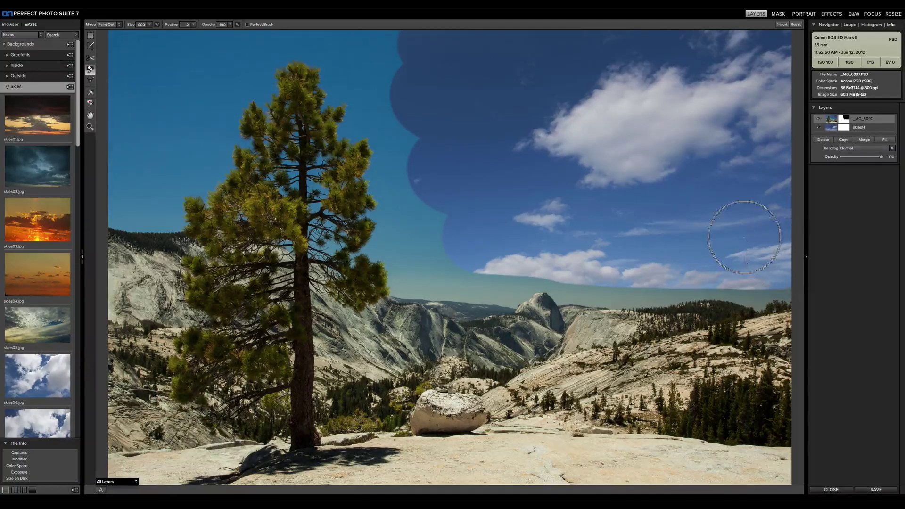
mouse_move(460, 233)
mouse_down()
mouse_move(451, 246)
mouse_move(376, 45)
mouse_up()
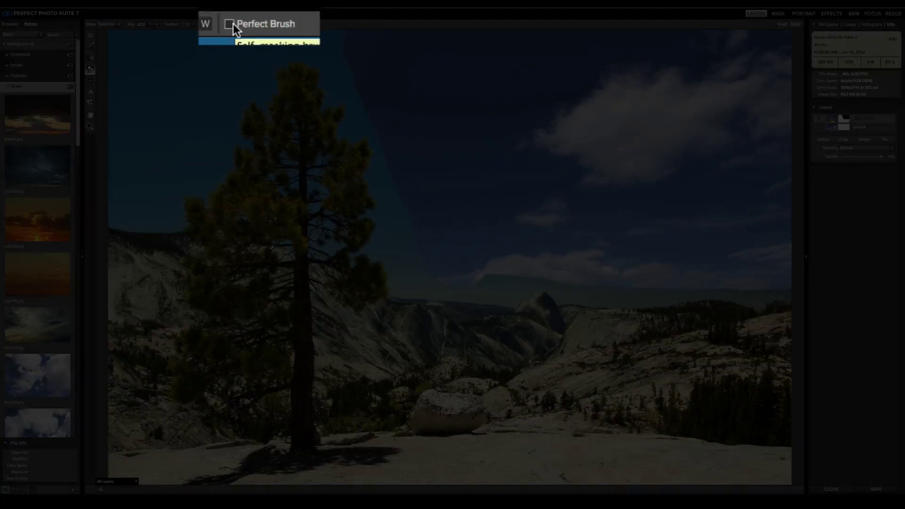
Step: With Perfect Brush on at size 400, reveal clouds along the horizon and upper-left sky
click(247, 24)
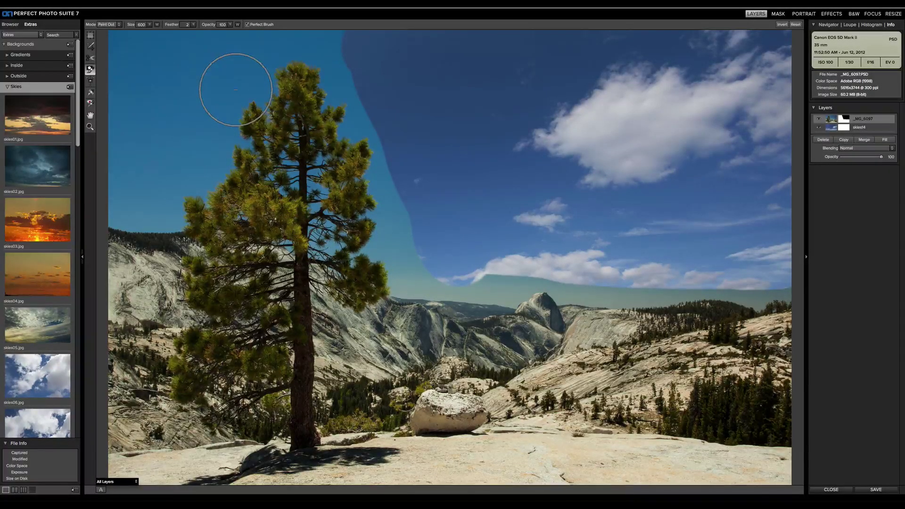
key(super+r)
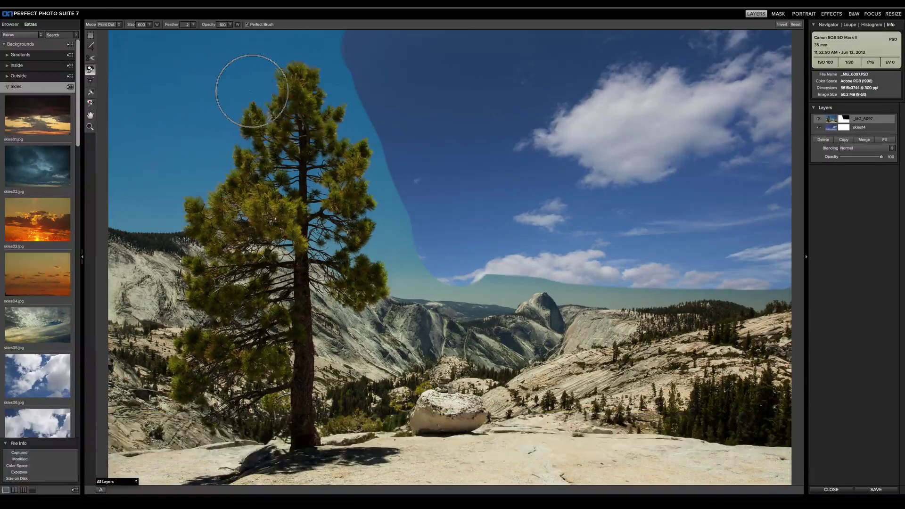
key(bracketleft)
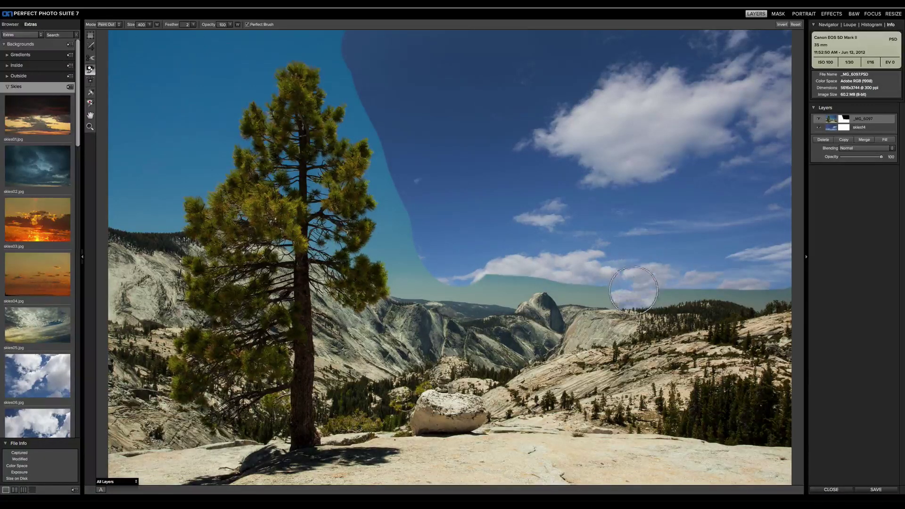
mouse_move(633, 296)
mouse_down()
mouse_move(733, 285)
mouse_move(782, 289)
mouse_up()
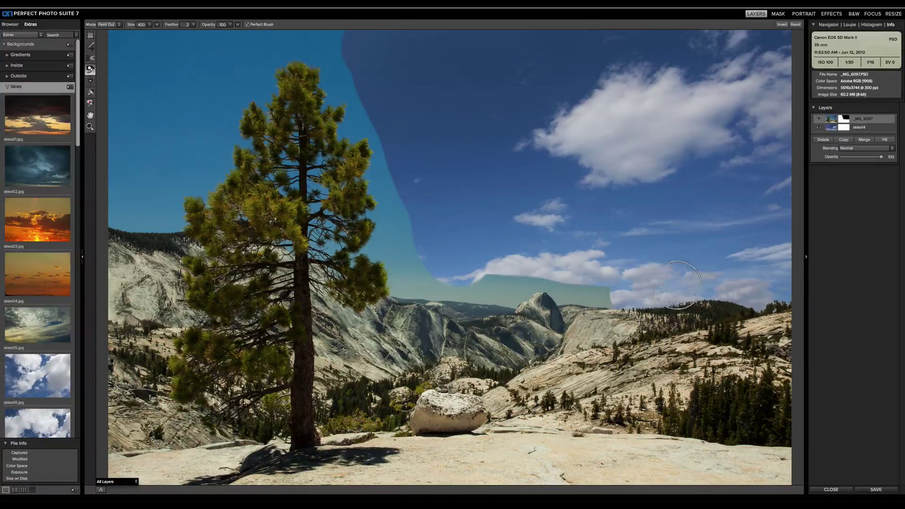
mouse_move(636, 288)
mouse_down()
mouse_move(400, 281)
mouse_move(370, 248)
mouse_move(398, 247)
mouse_move(398, 228)
mouse_move(390, 208)
mouse_move(373, 213)
mouse_move(386, 197)
mouse_move(381, 162)
mouse_move(375, 133)
mouse_move(351, 128)
mouse_move(353, 93)
mouse_move(340, 101)
mouse_move(340, 41)
mouse_move(327, 55)
mouse_move(325, 85)
mouse_move(335, 72)
mouse_move(301, 40)
mouse_move(275, 59)
mouse_move(258, 92)
mouse_move(255, 46)
mouse_move(233, 85)
mouse_move(210, 169)
mouse_move(160, 218)
mouse_move(122, 212)
mouse_move(186, 135)
mouse_move(234, 33)
mouse_up()
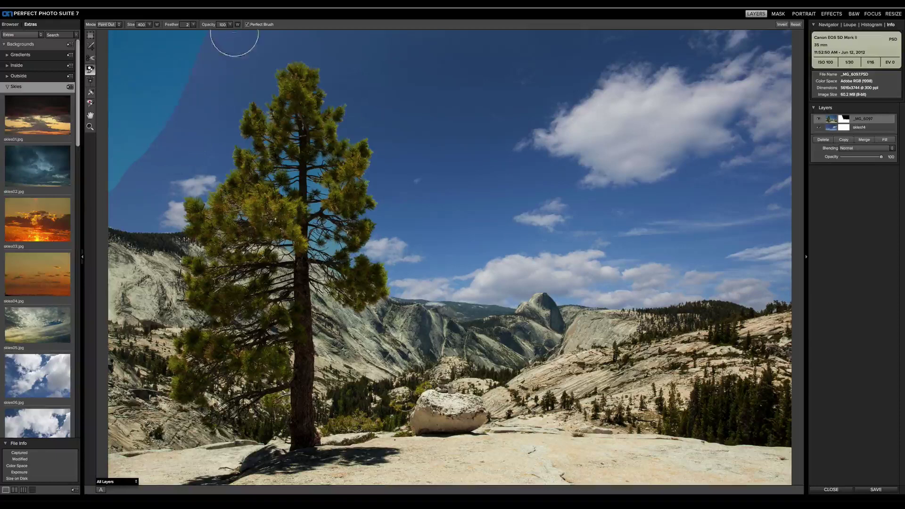
Step: Paint clouds into the upper-left sky and around the pine, undoing the stroke that erased branches
mouse_move(143, 30)
mouse_down()
mouse_move(121, 81)
mouse_move(115, 165)
mouse_move(135, 151)
mouse_move(160, 80)
mouse_move(180, 73)
mouse_move(162, 131)
mouse_move(192, 157)
mouse_up()
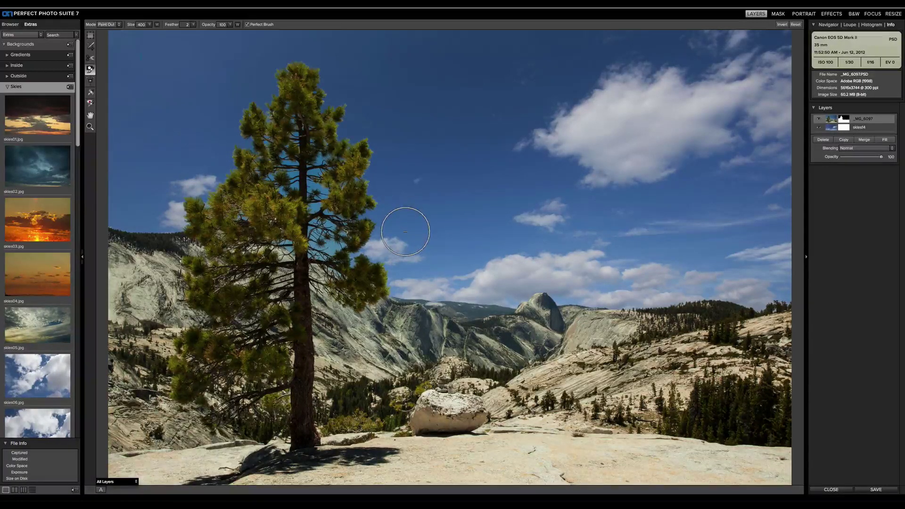
drag(372, 227, 318, 219)
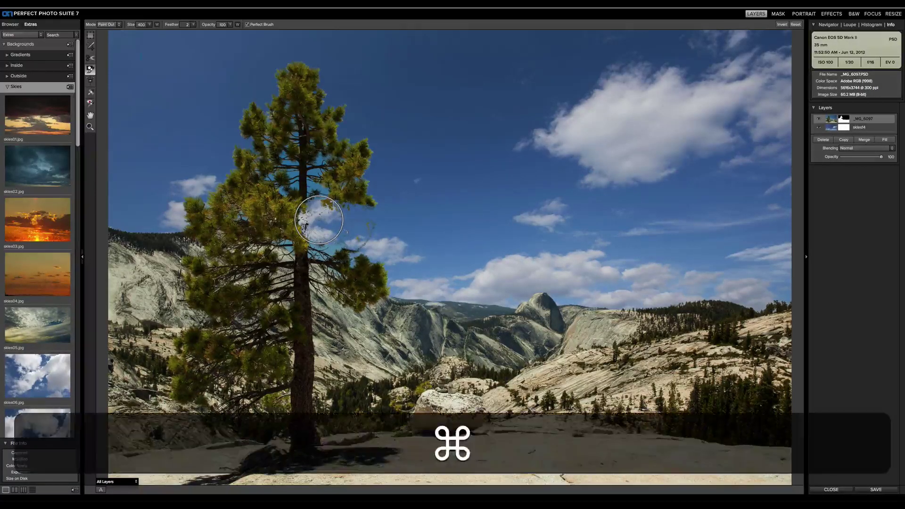
key(super+z)
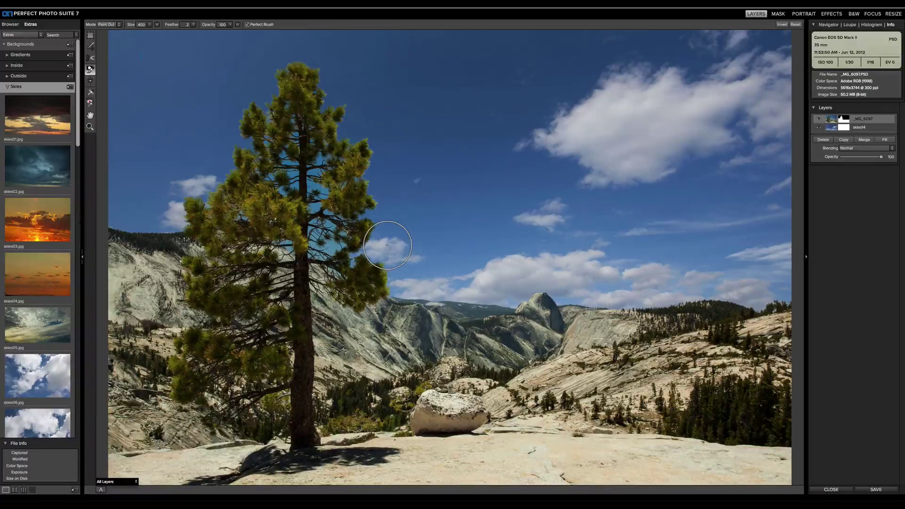
key(super)
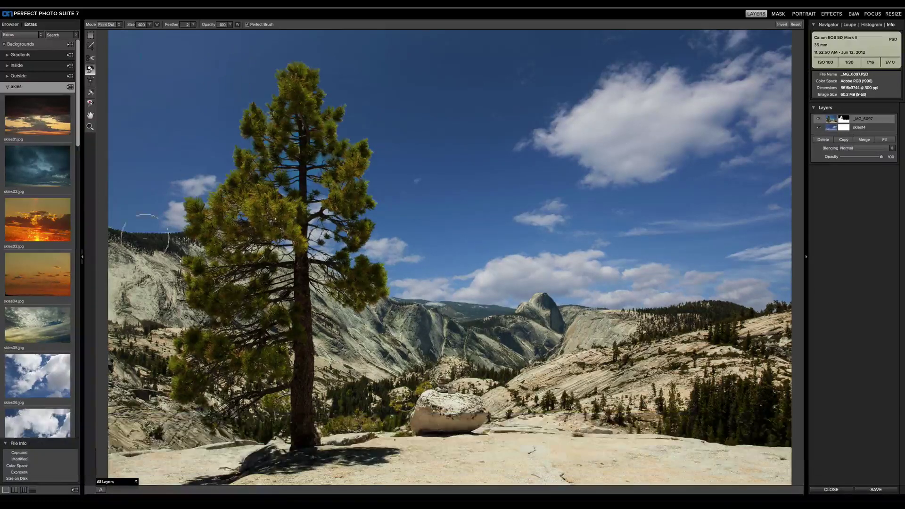
click(127, 485)
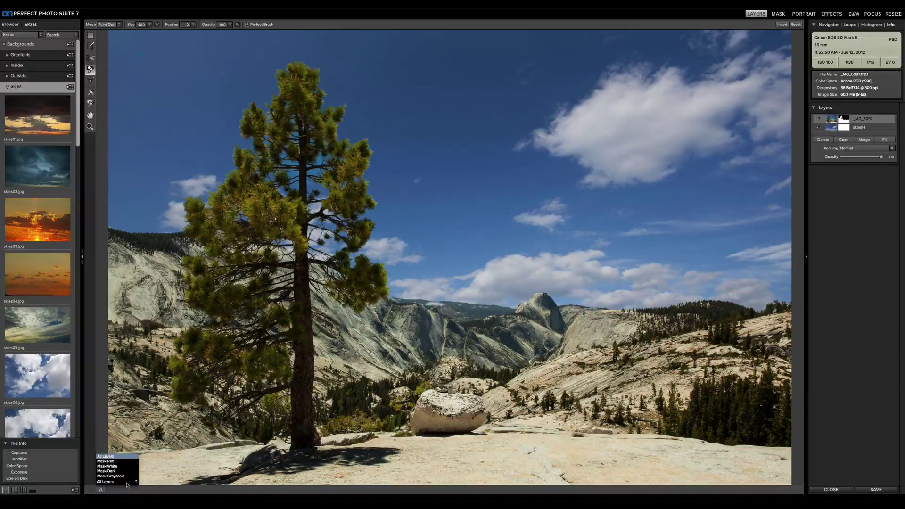
click(125, 476)
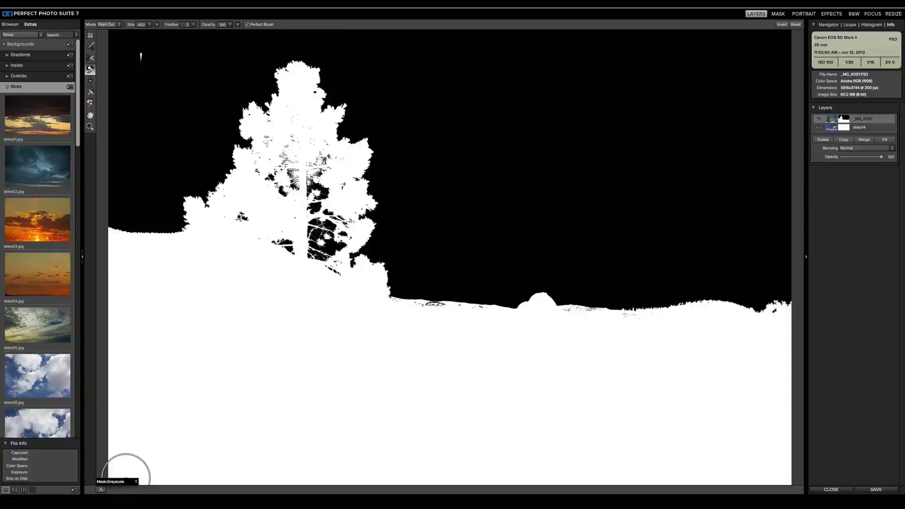
key(m)
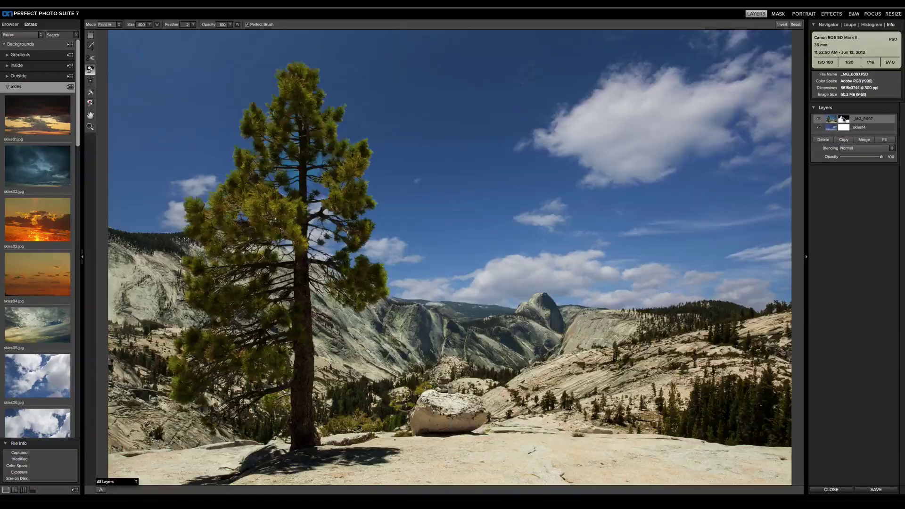
click(794, 24)
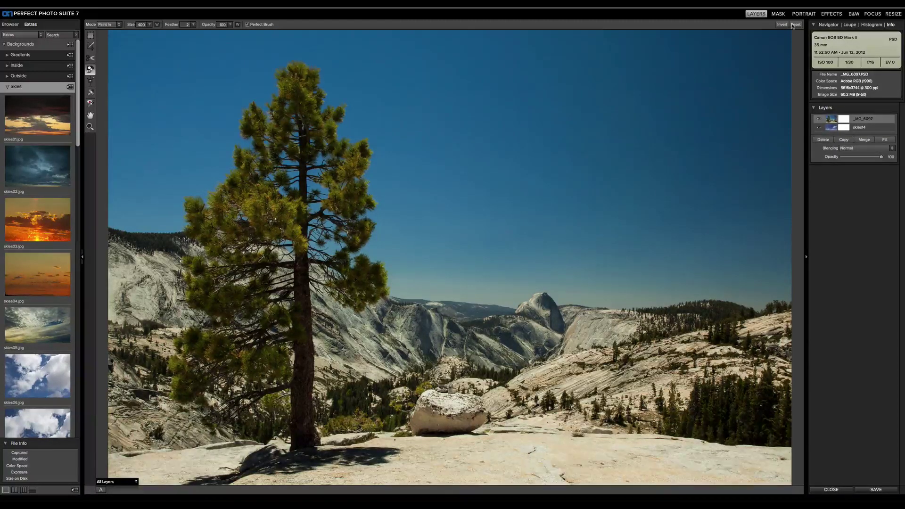
key(super+z)
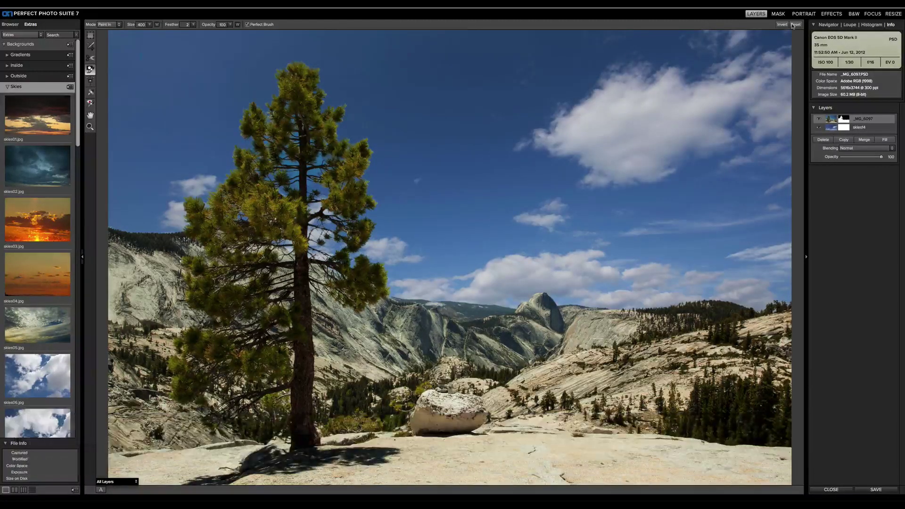